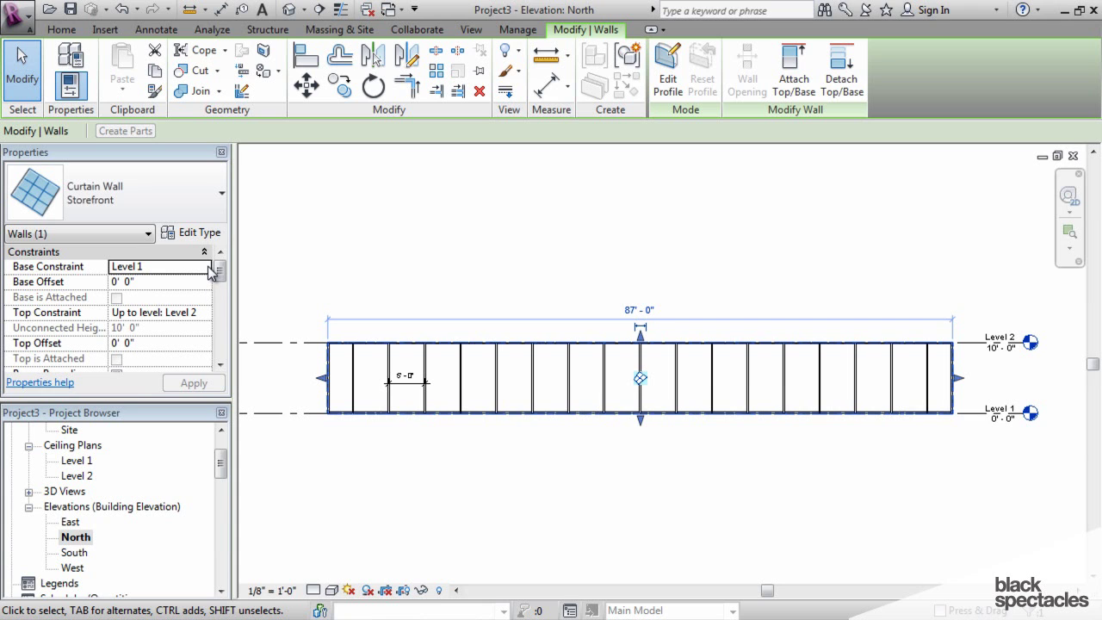
# Select the Storefront curtain wall in the North elevation and delete it.
pyautogui.click(406, 256)
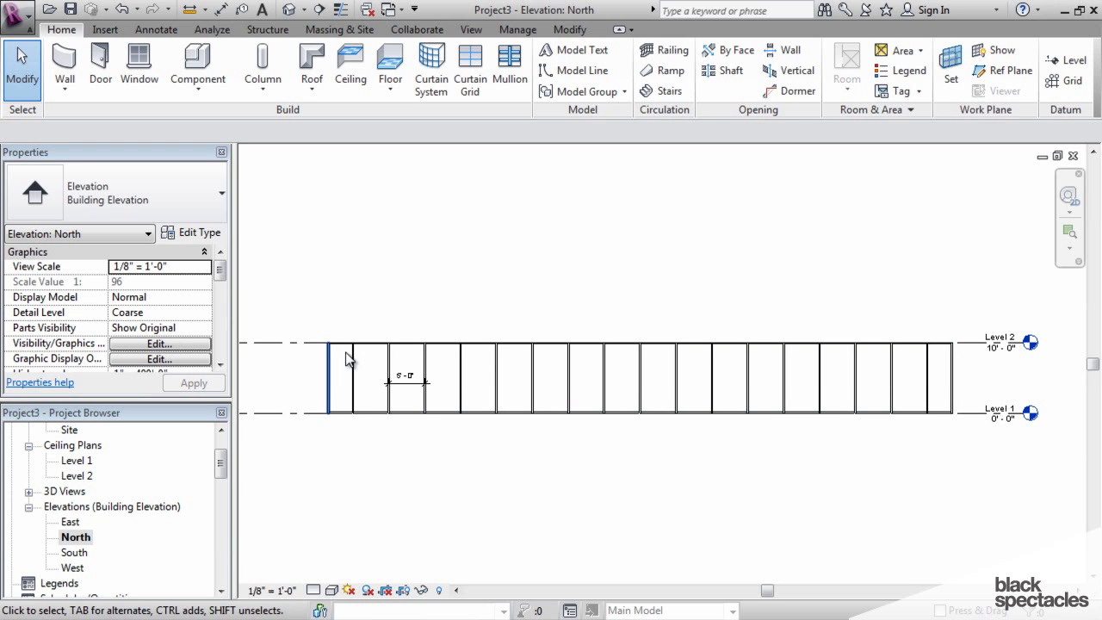
pyautogui.click(374, 350)
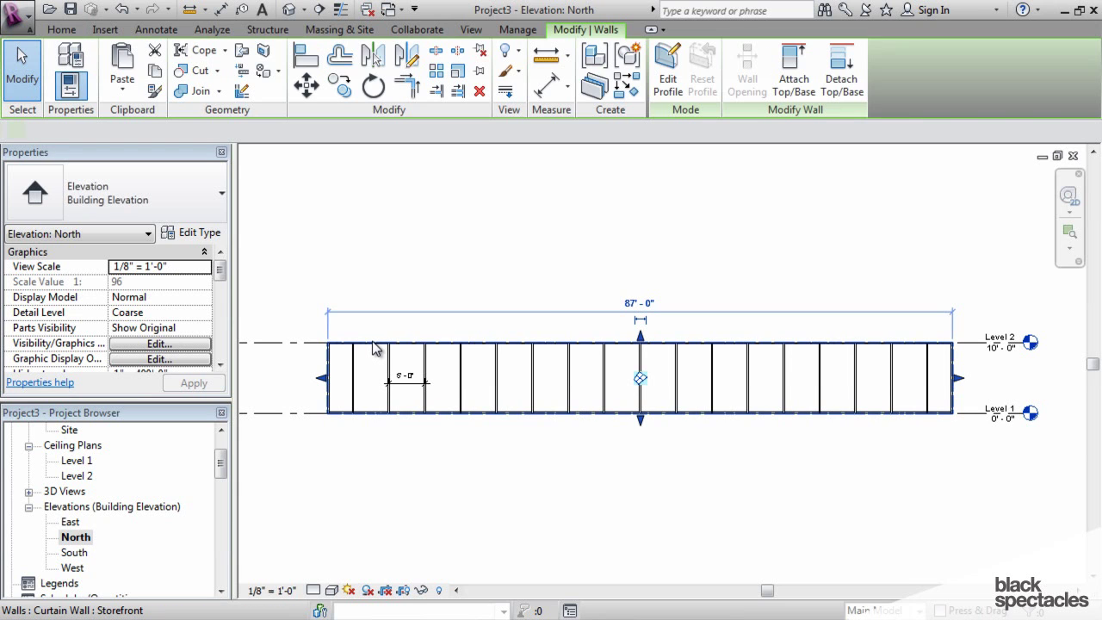
pyautogui.press('Escape')
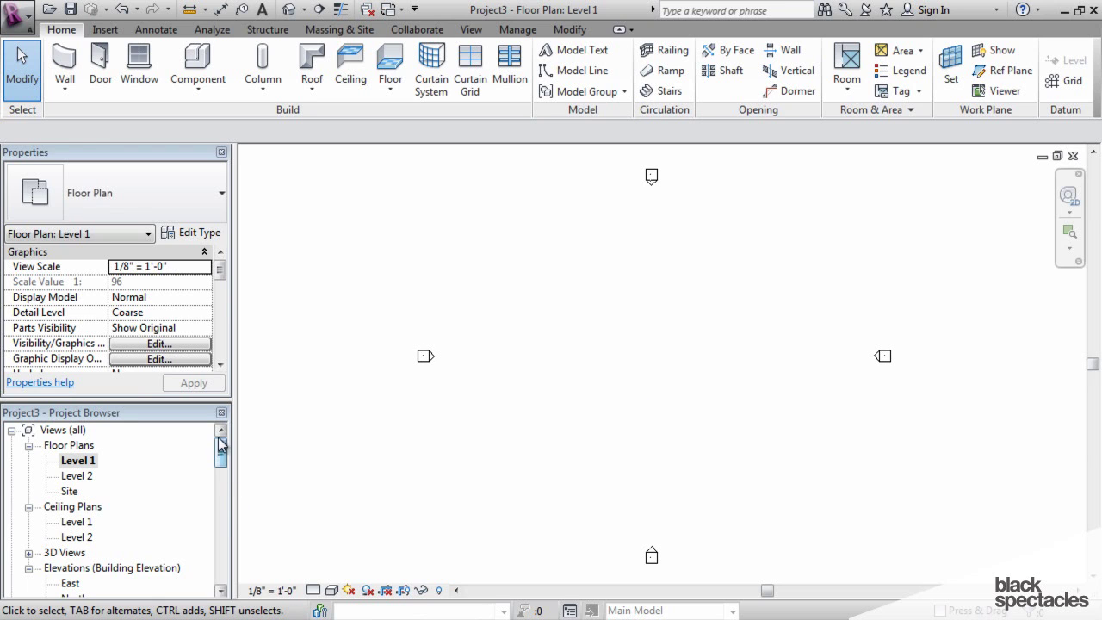
# Draw a Curtain Wall 1 type wall from left to right across the middle of Level 1.
pyautogui.click(67, 93)
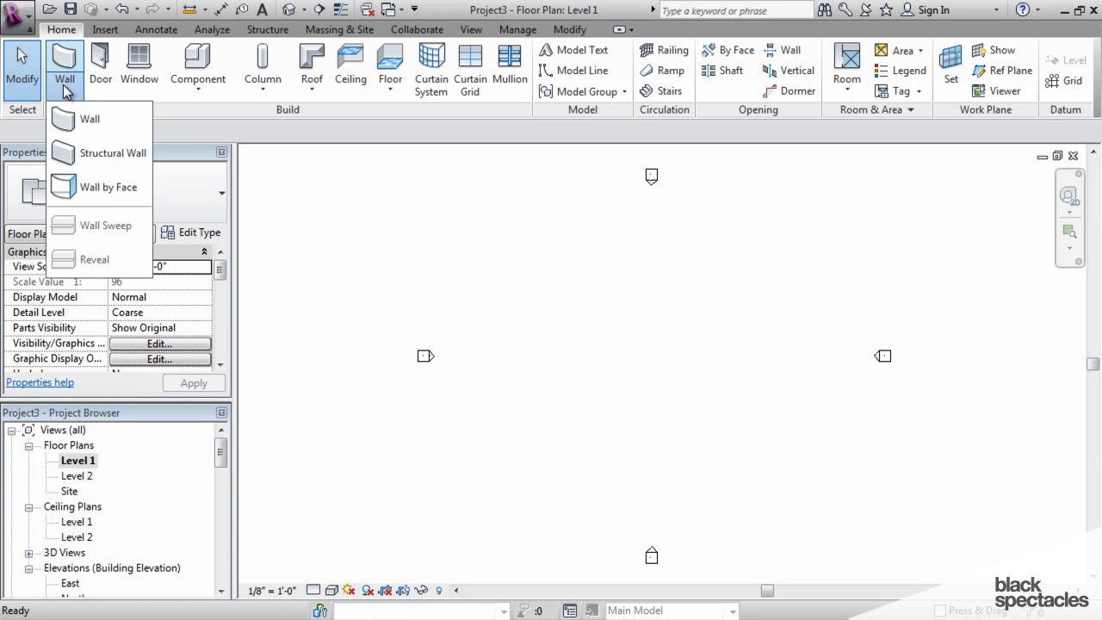
pyautogui.click(96, 121)
pyautogui.click(187, 194)
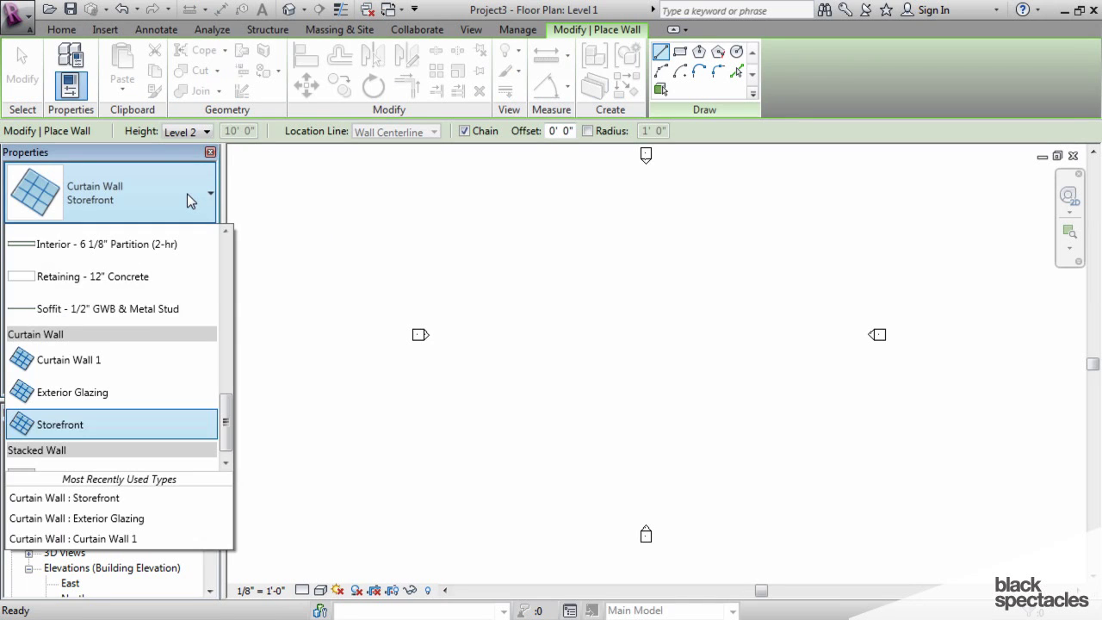
pyautogui.click(129, 362)
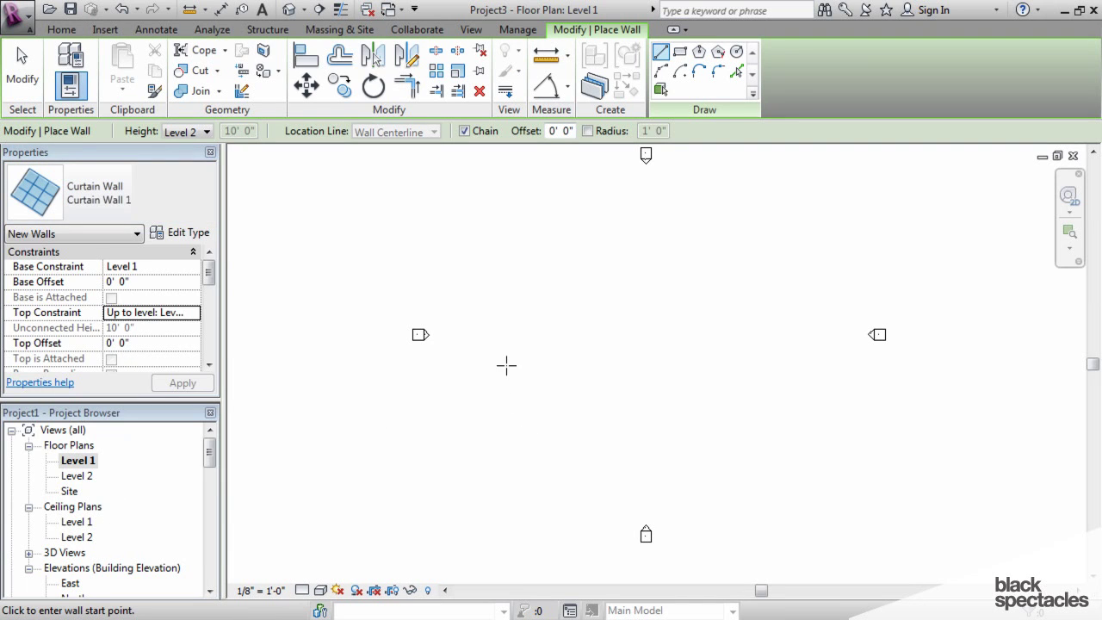
pyautogui.click(483, 332)
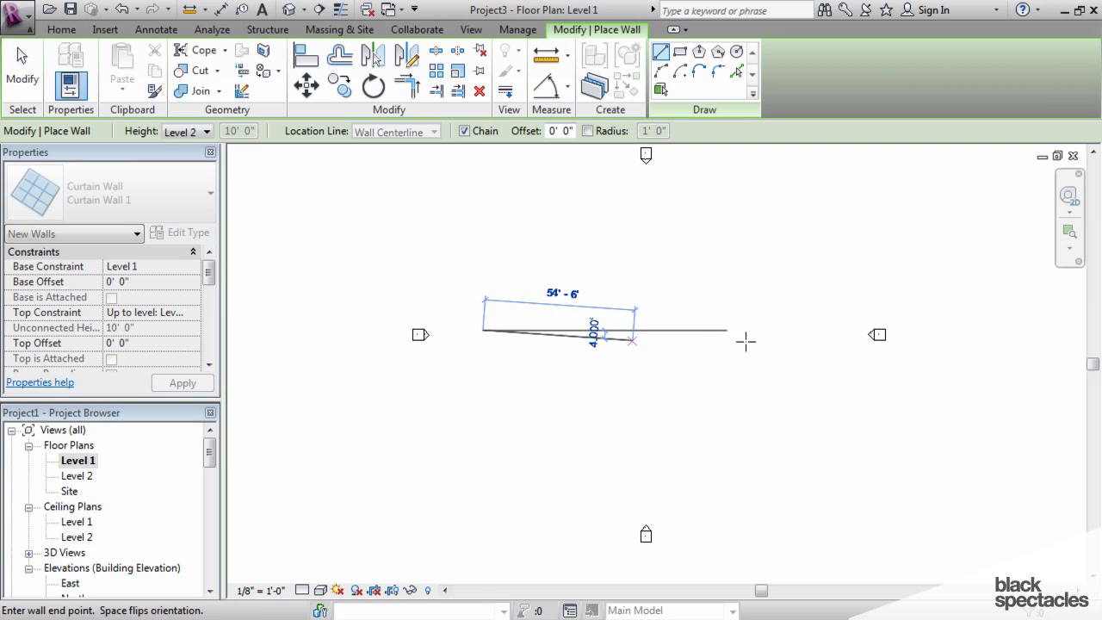
pyautogui.click(845, 330)
pyautogui.press('Escape')
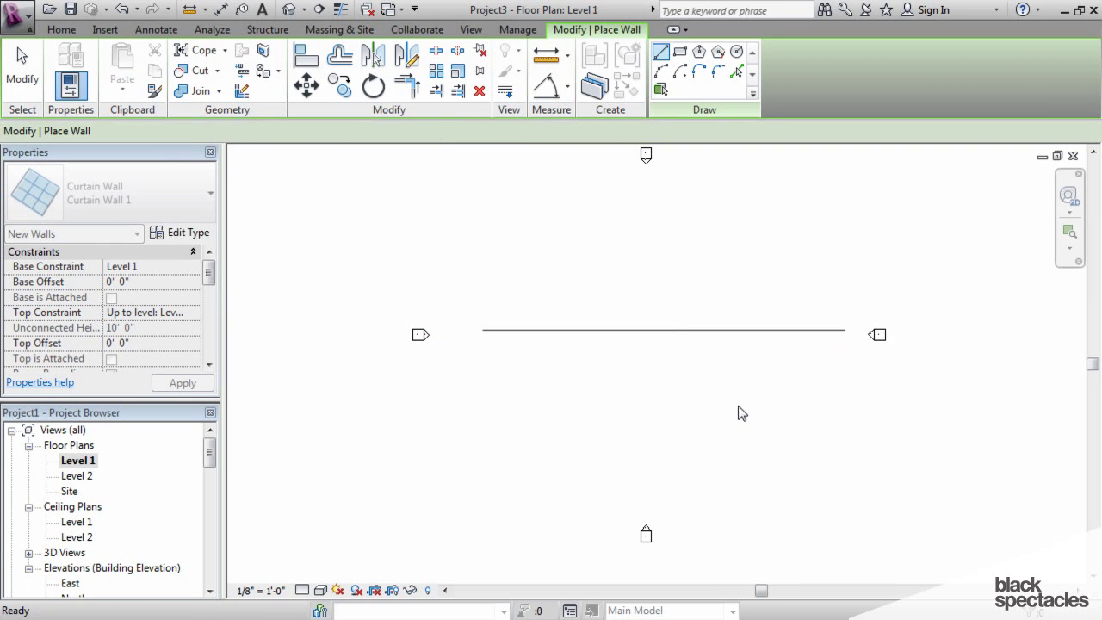
pyautogui.press('Escape')
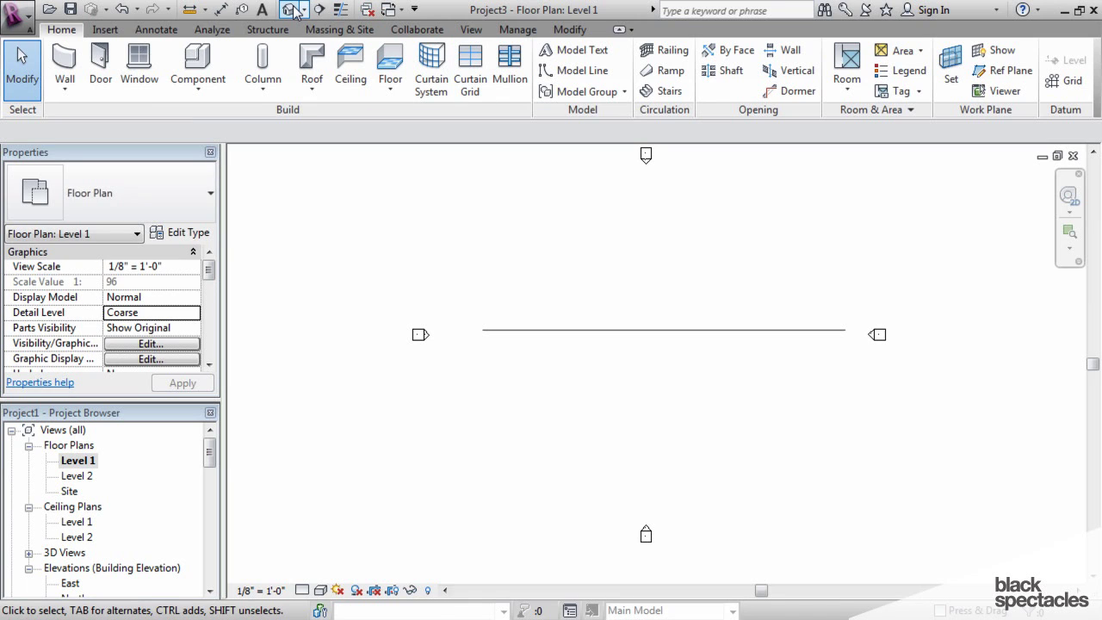
# Frame the whole new curtain wall in the default 3D view, then return to Level 1.
pyautogui.click(291, 10)
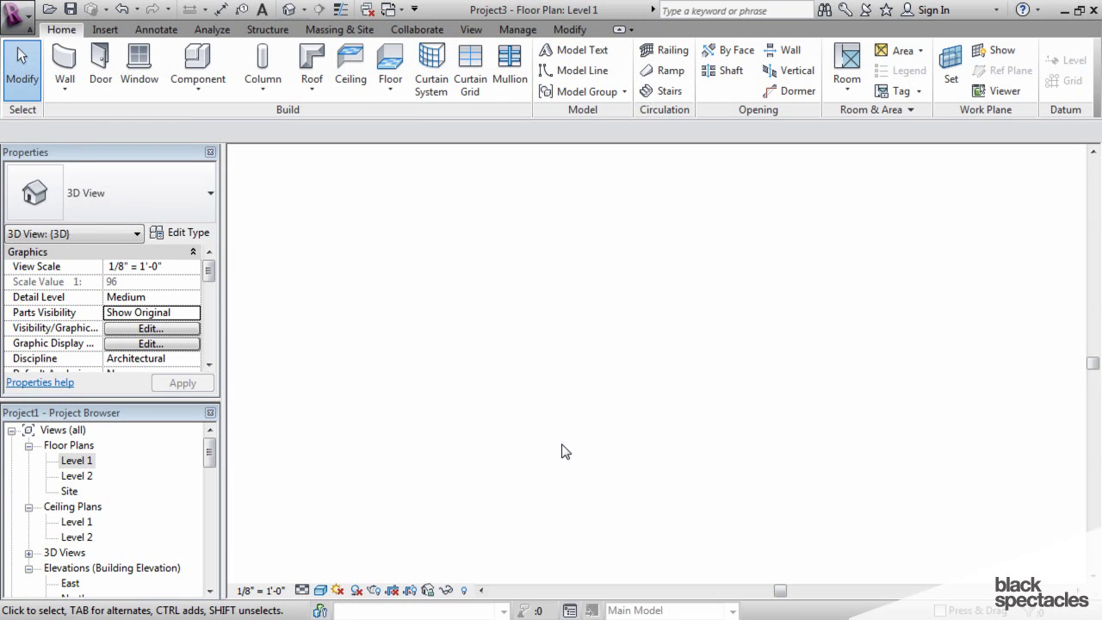
pyautogui.scroll(-3, 555, 454)
pyautogui.scroll(-1, 554, 431)
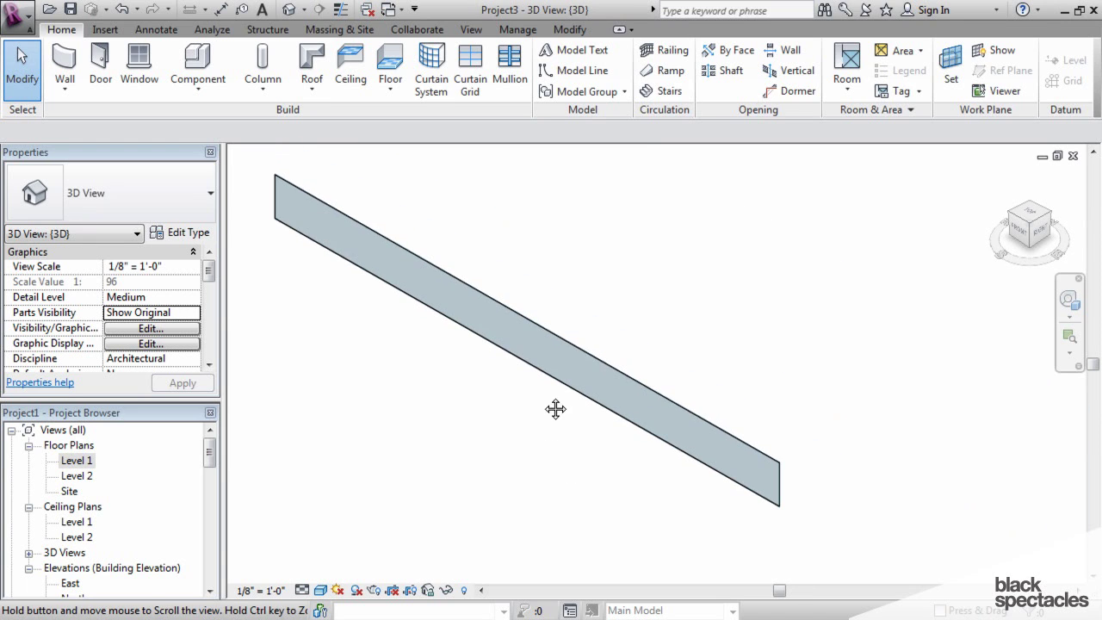
pyautogui.moveTo(556, 411); pyautogui.dragTo(638, 404, button='middle')
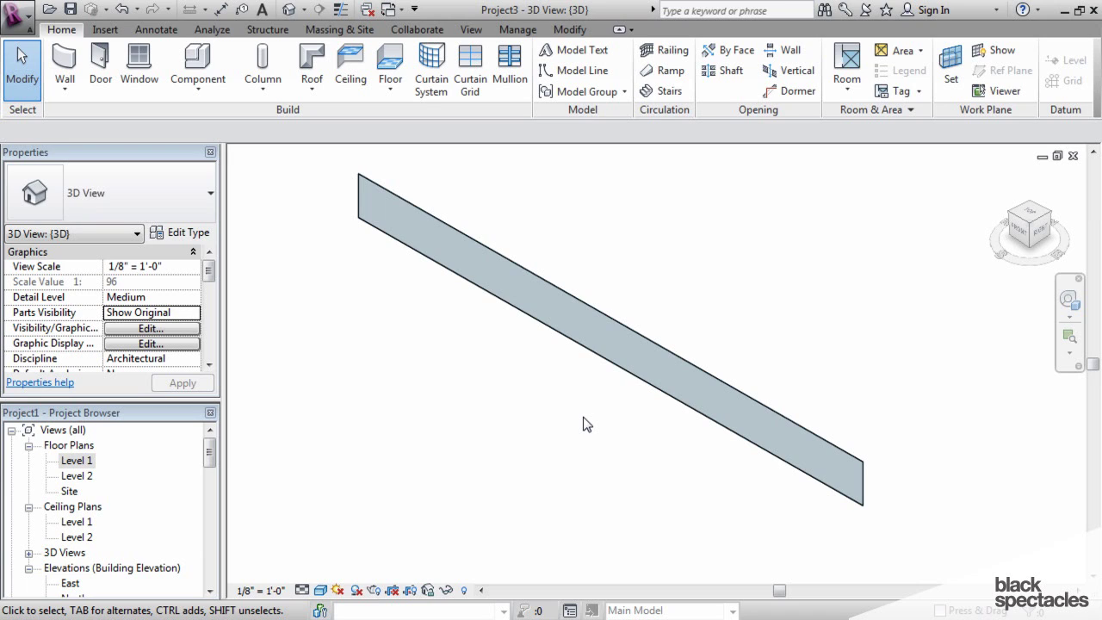
pyautogui.doubleClick(78, 460)
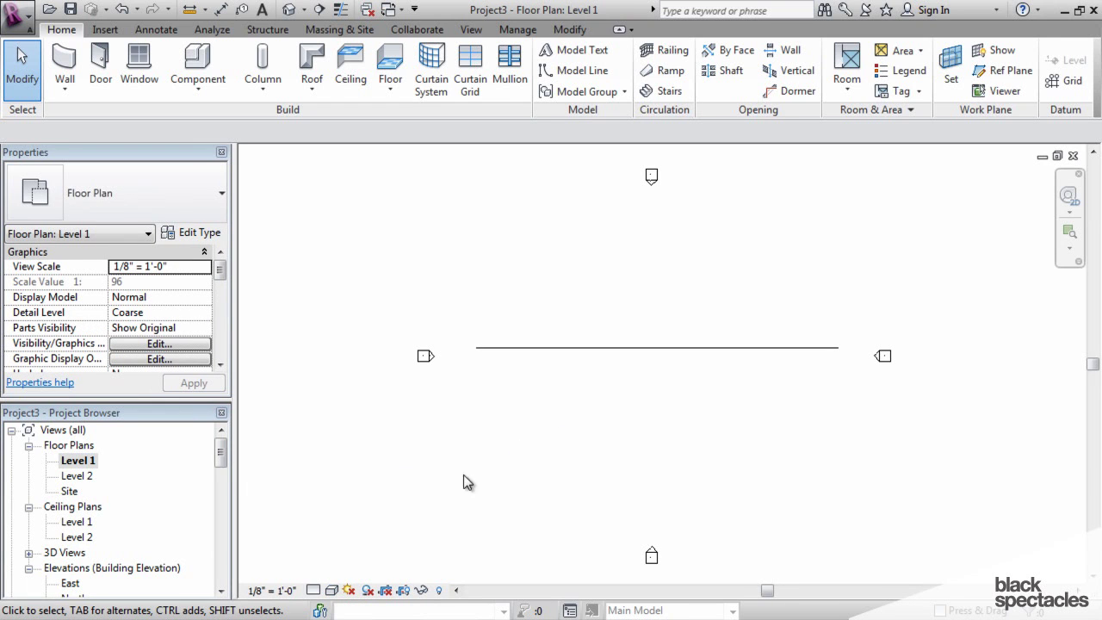
# Open the South elevation and select the curtain wall spanning Level 1 to Level 2.
pyautogui.doubleClick(654, 550)
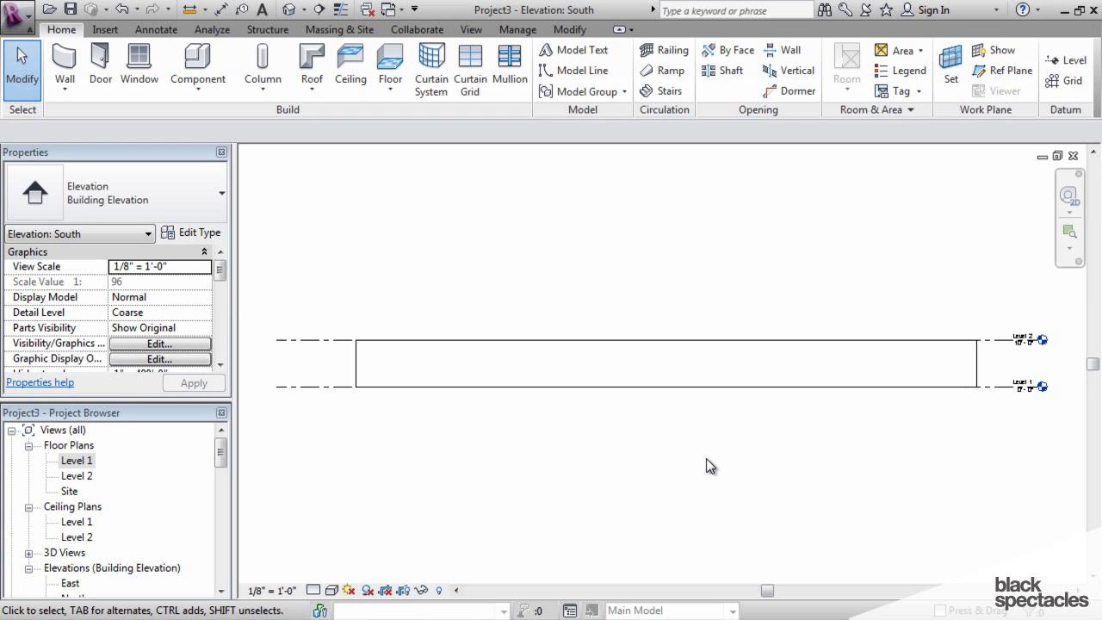
pyautogui.moveTo(701, 451); pyautogui.dragTo(478, 243)
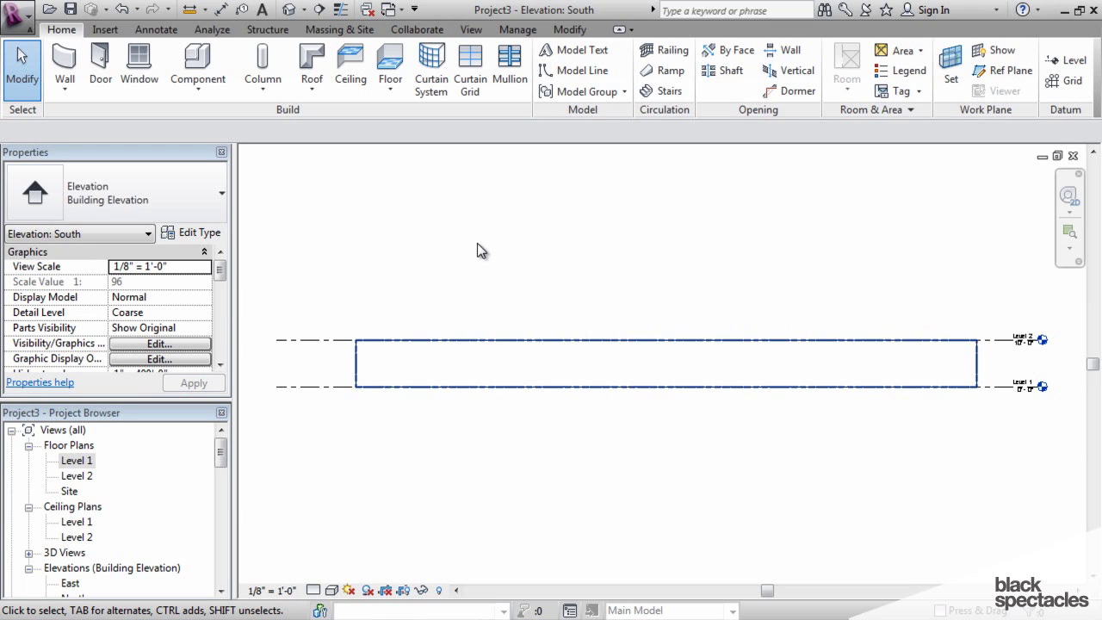
pyautogui.click(437, 326)
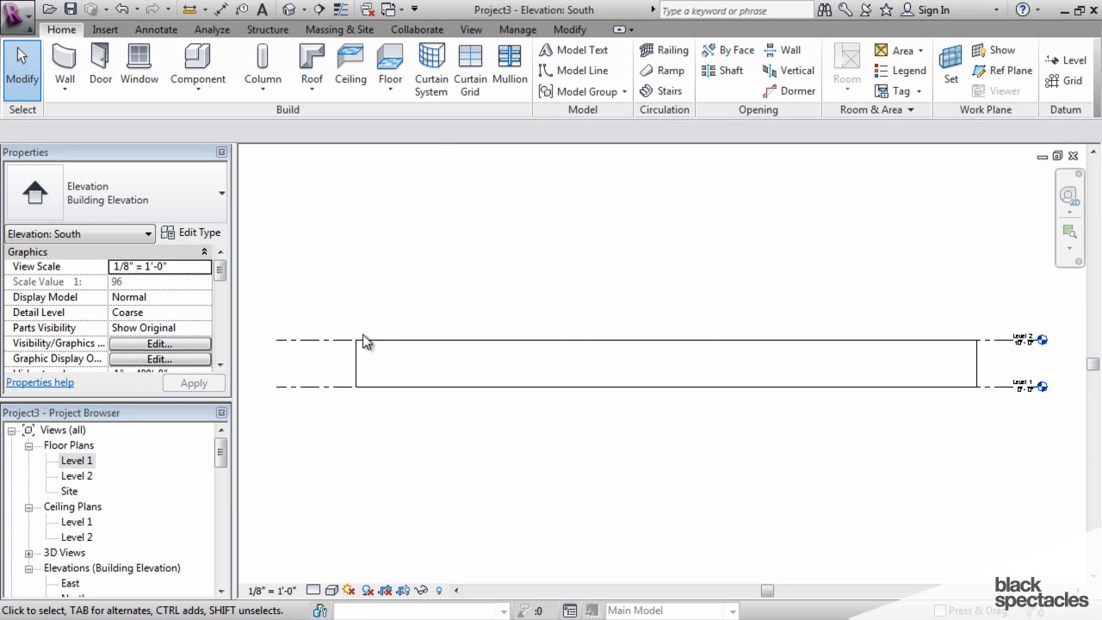
pyautogui.click(895, 388)
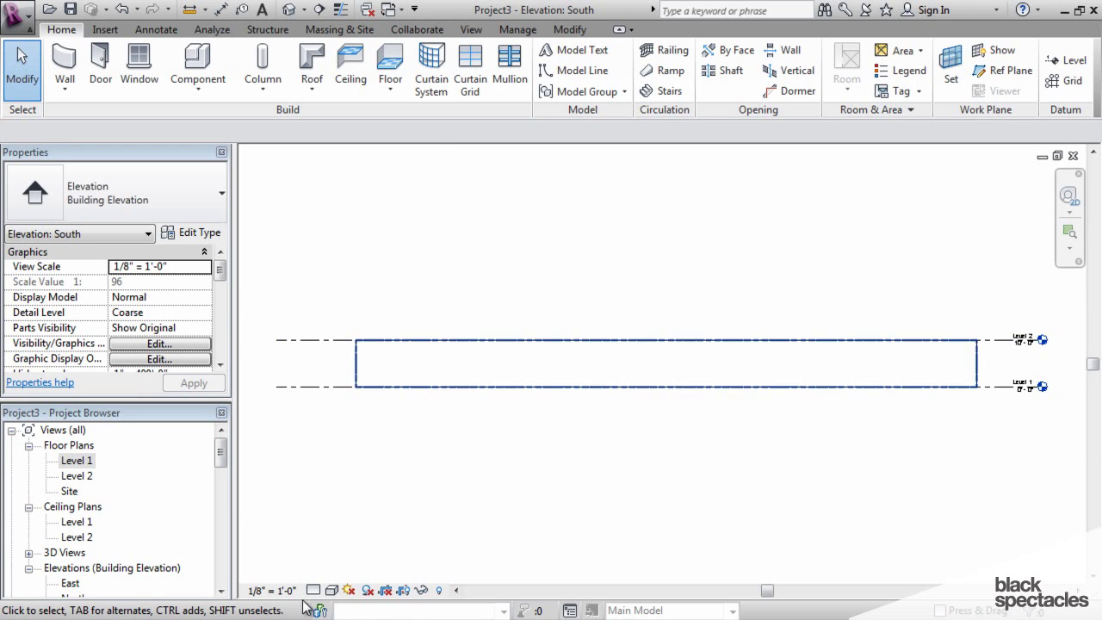
# Set the South elevation's visual style to Shaded.
pyautogui.click(332, 590)
pyautogui.click(352, 539)
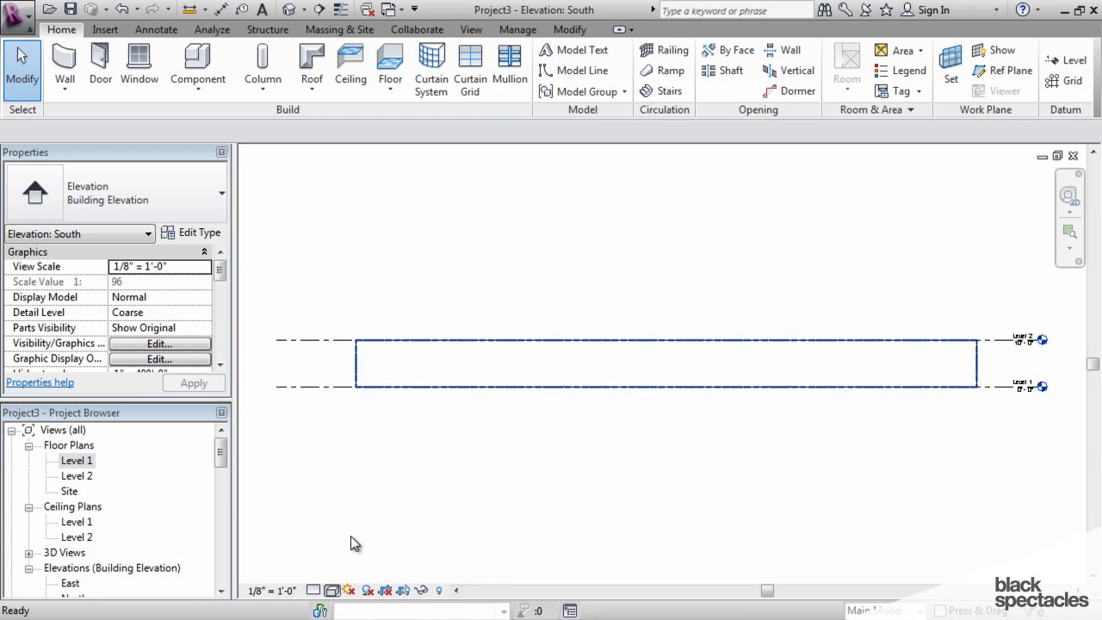
pyautogui.scroll(-1, 555, 472)
pyautogui.moveTo(555, 476); pyautogui.dragTo(544, 485, button='middle')
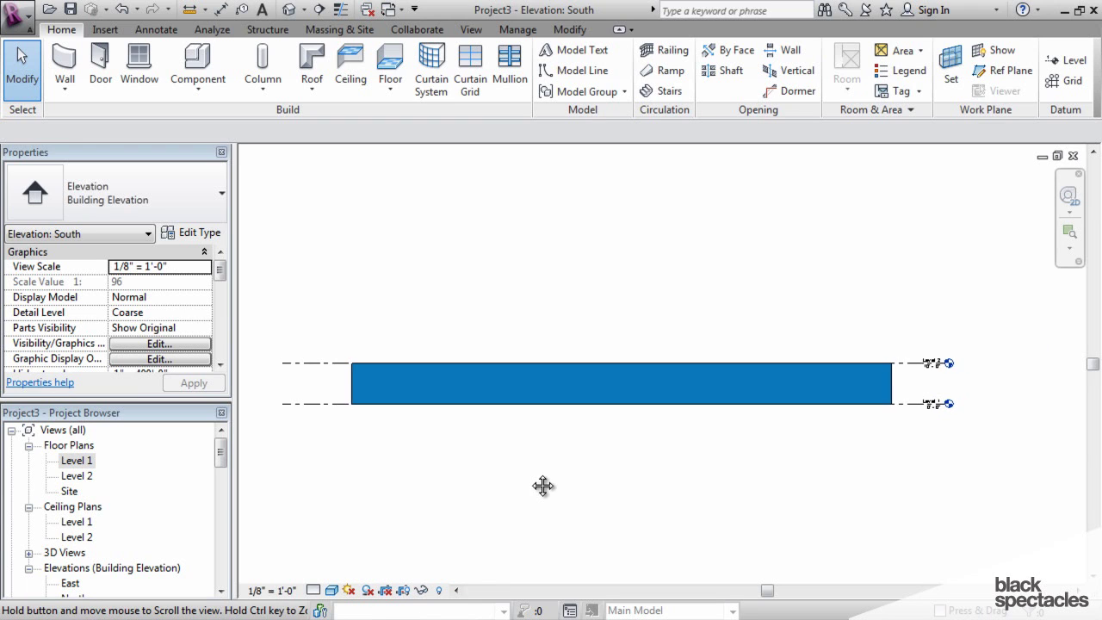
pyautogui.scroll(3, 542, 469)
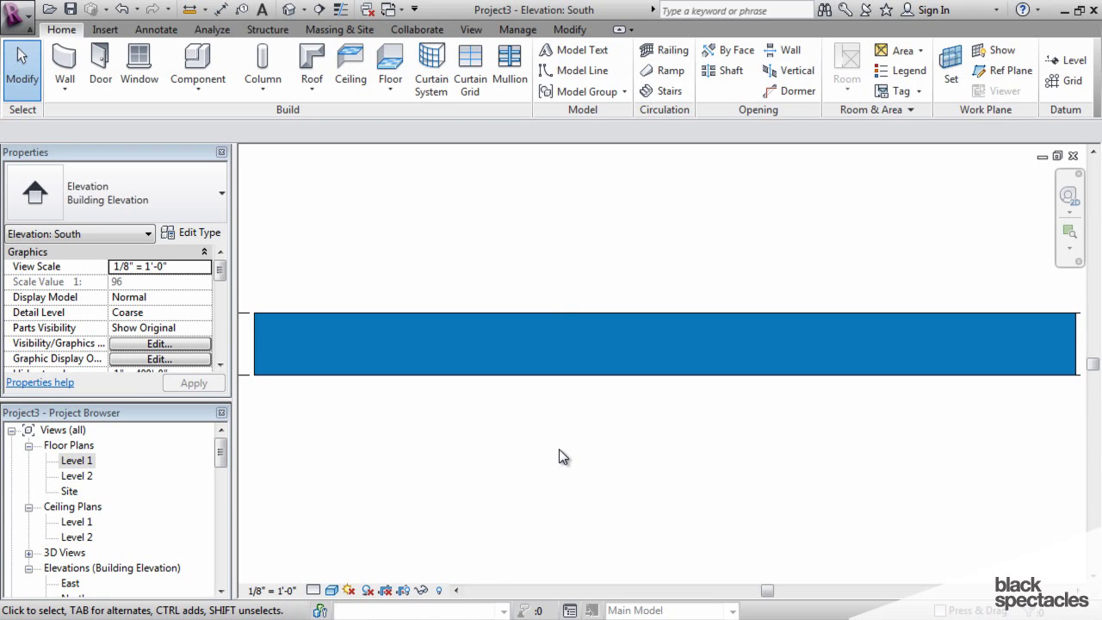
pyautogui.scroll(-1, 559, 456)
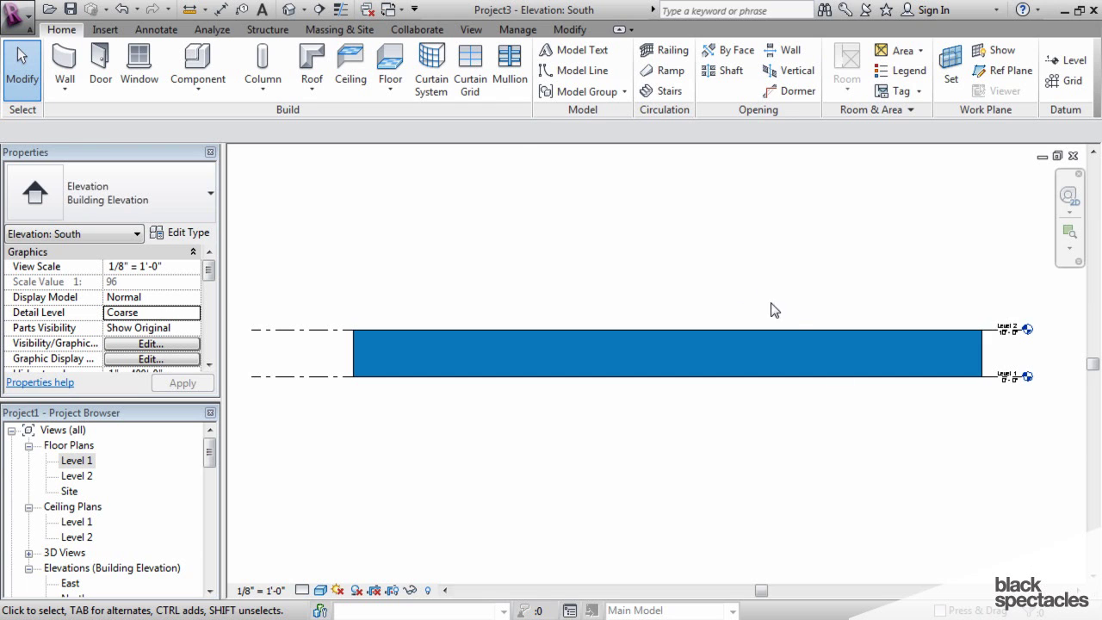
pyautogui.click(473, 81)
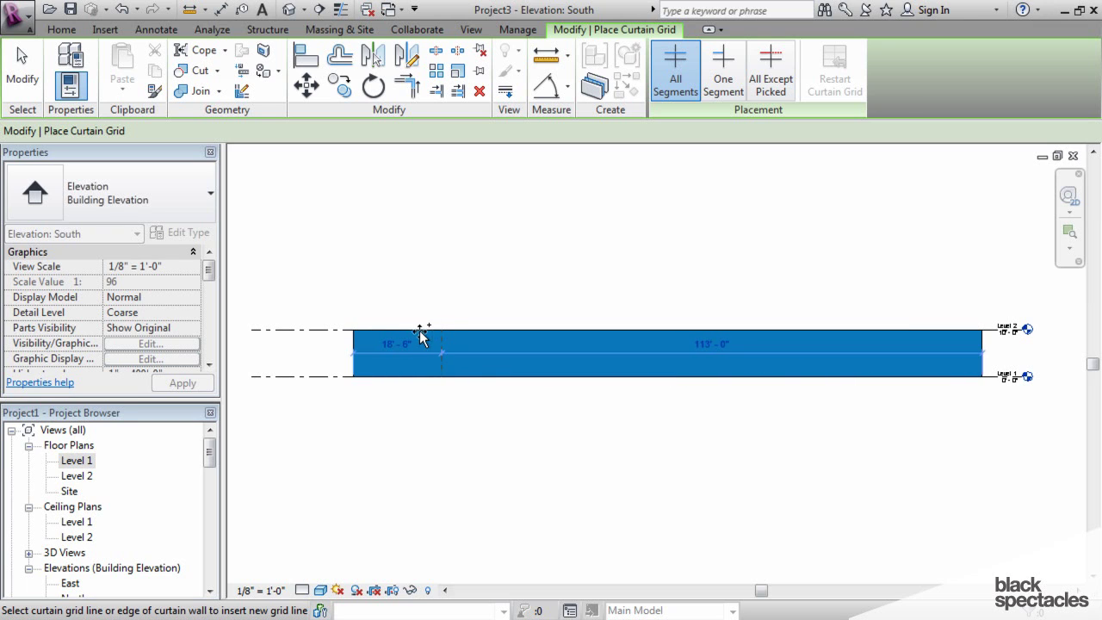
# Add seven irregularly spaced vertical grid lines and one horizontal grid at one-third panel height.
pyautogui.click(373, 331)
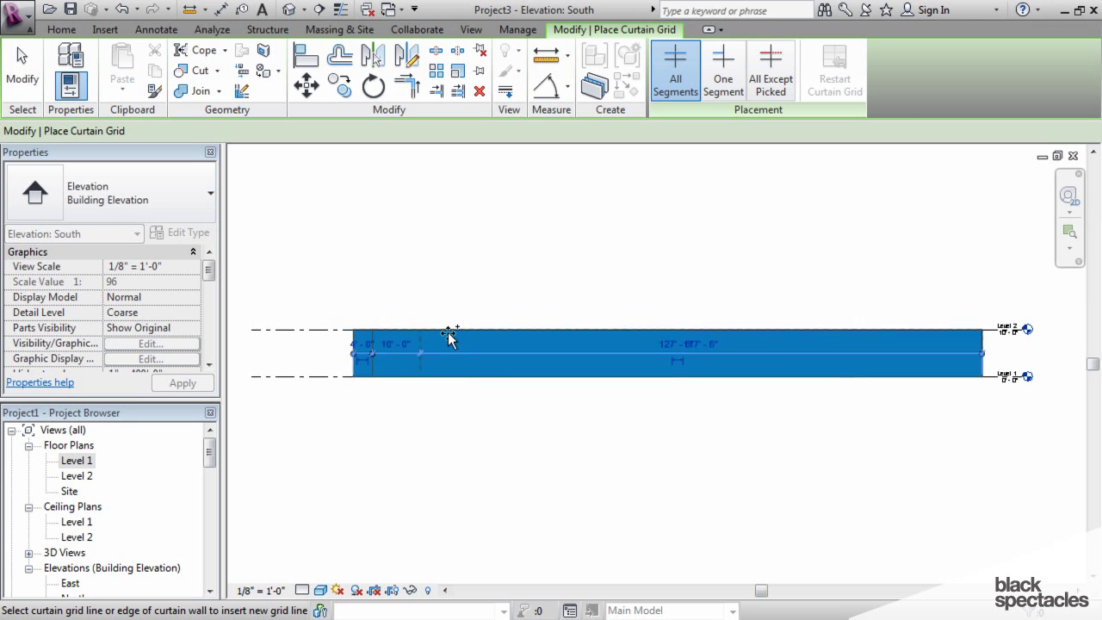
pyautogui.click(444, 331)
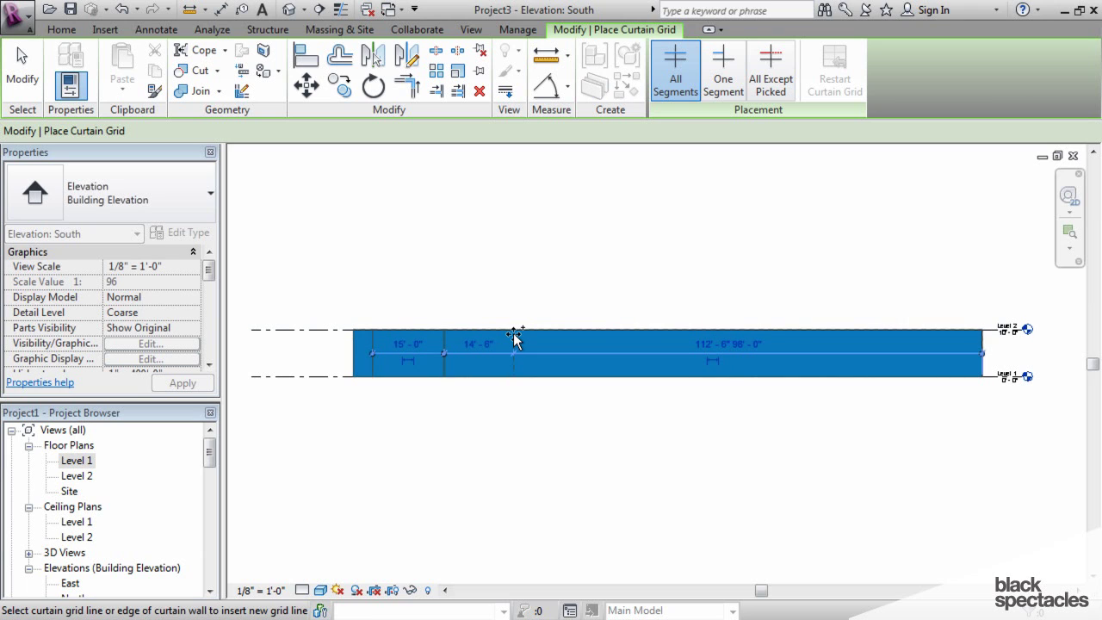
pyautogui.click(514, 333)
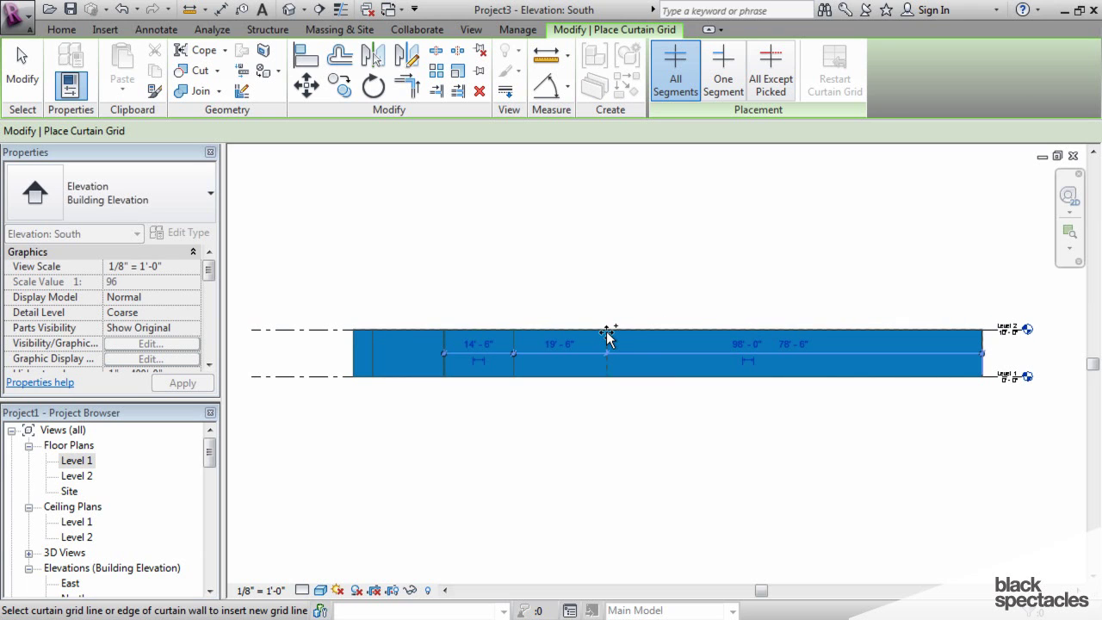
pyautogui.click(607, 334)
pyautogui.click(695, 334)
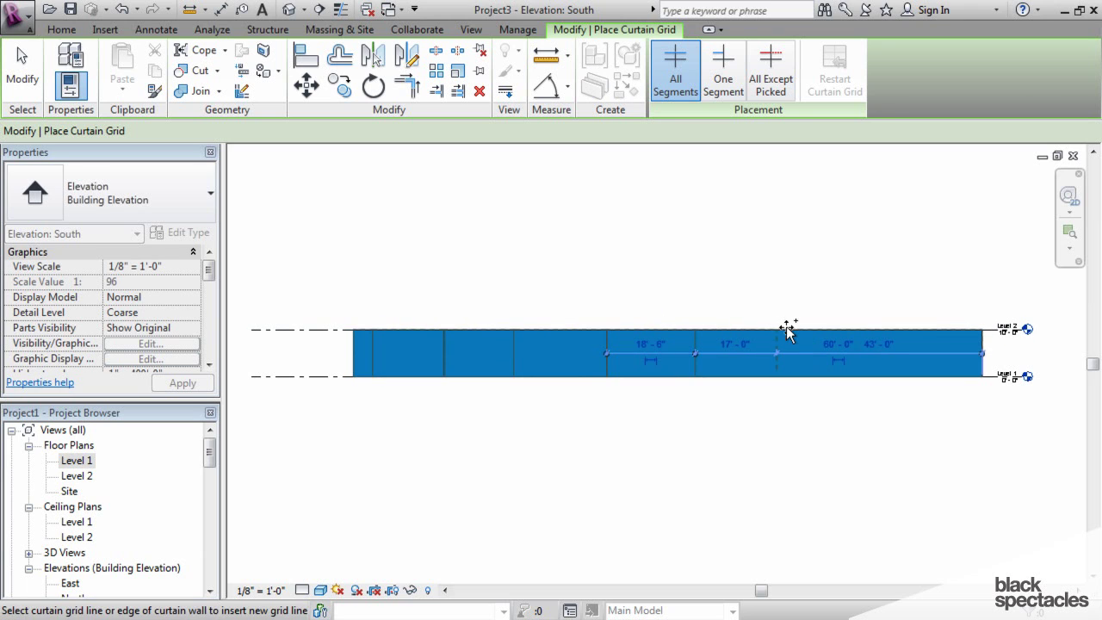
pyautogui.click(777, 334)
pyautogui.click(844, 324)
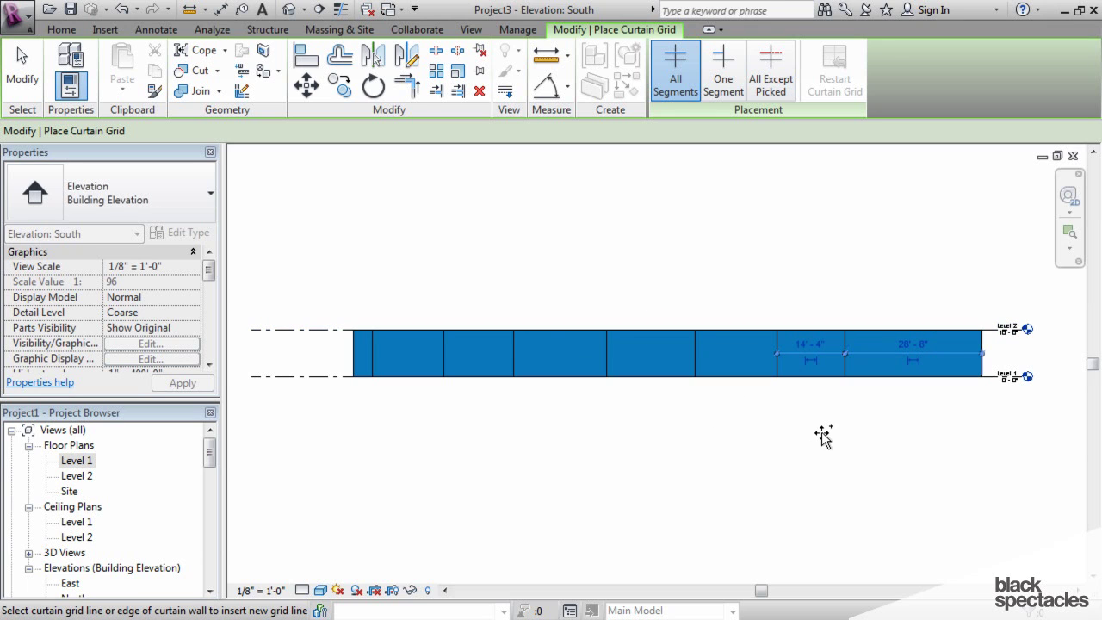
pyautogui.scroll(3, 372, 349)
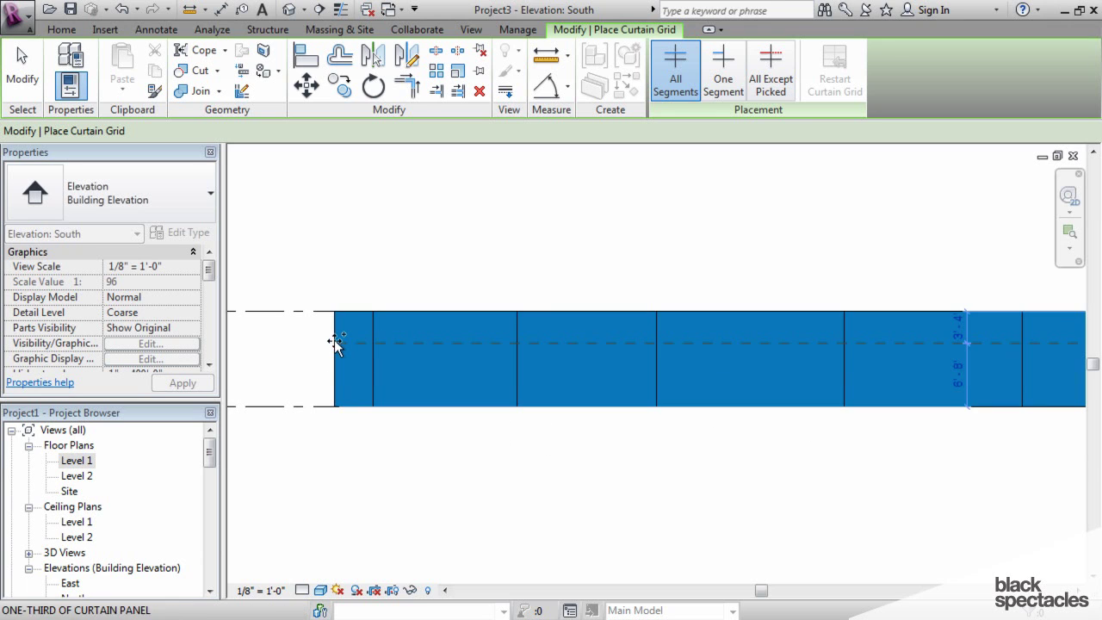
pyautogui.click(341, 346)
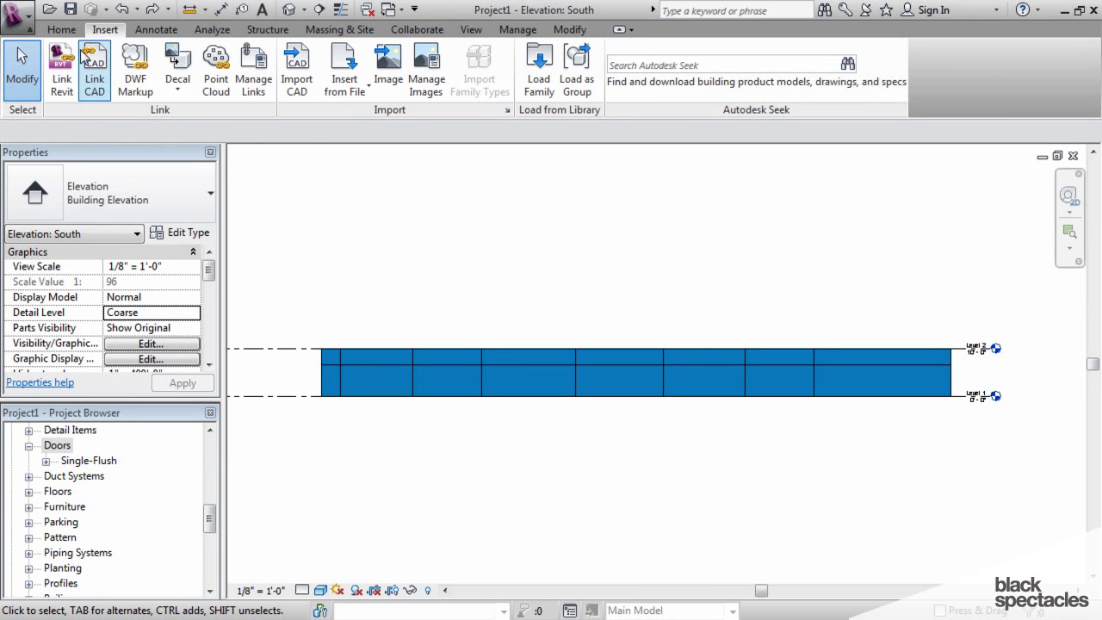
# Drag the curtain wall's right end to shorten it from 131'-6" to 98'-0".
pyautogui.click(62, 31)
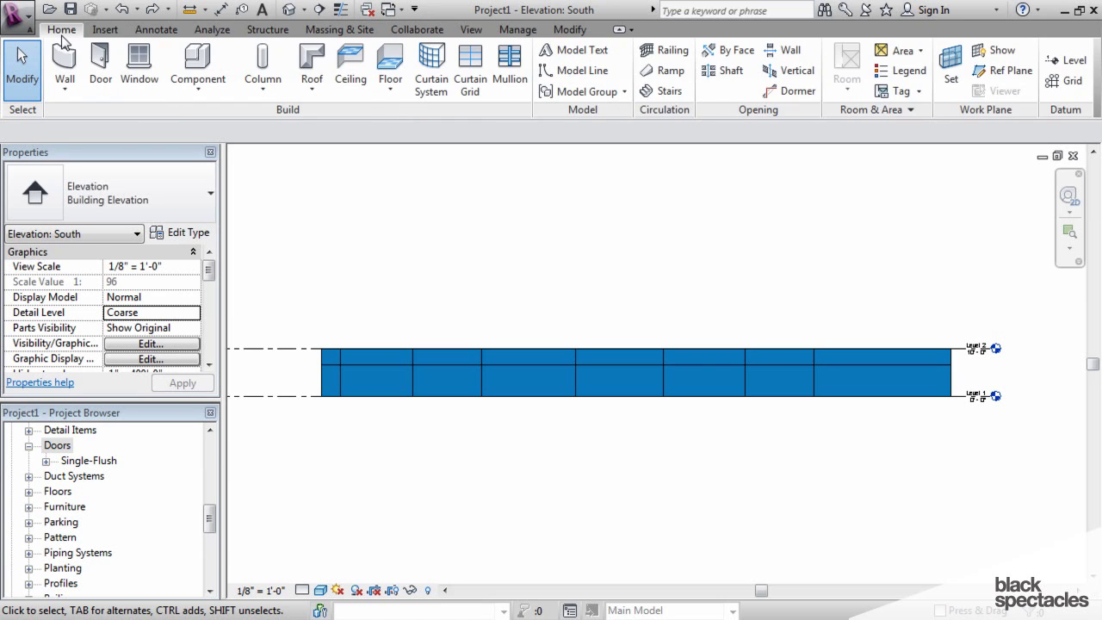
pyautogui.click(952, 383)
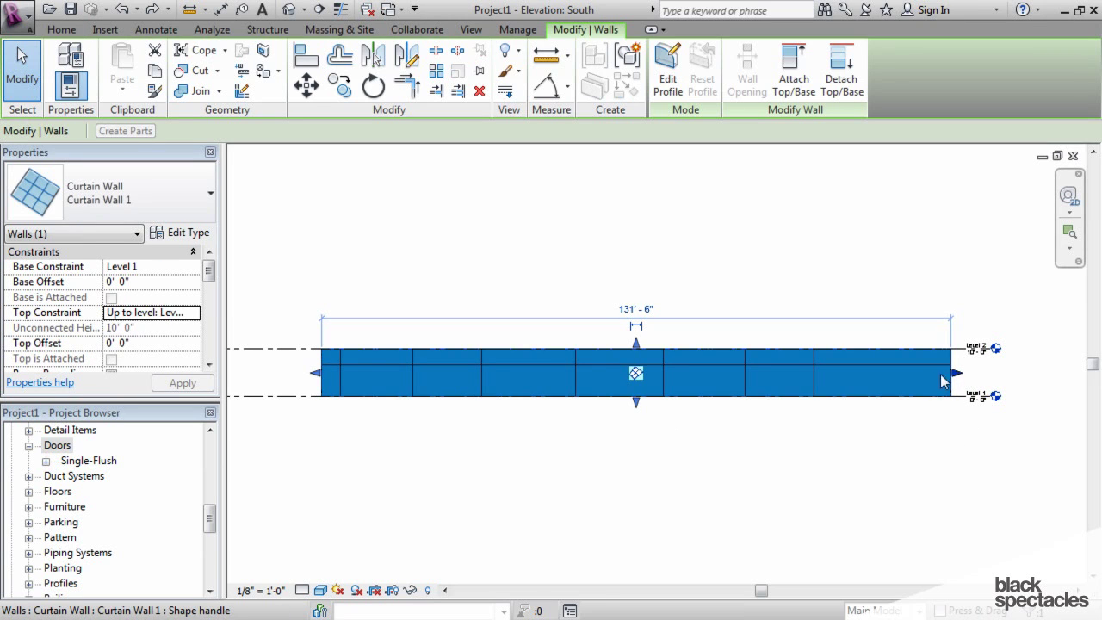
pyautogui.moveTo(951, 383); pyautogui.dragTo(801, 376)
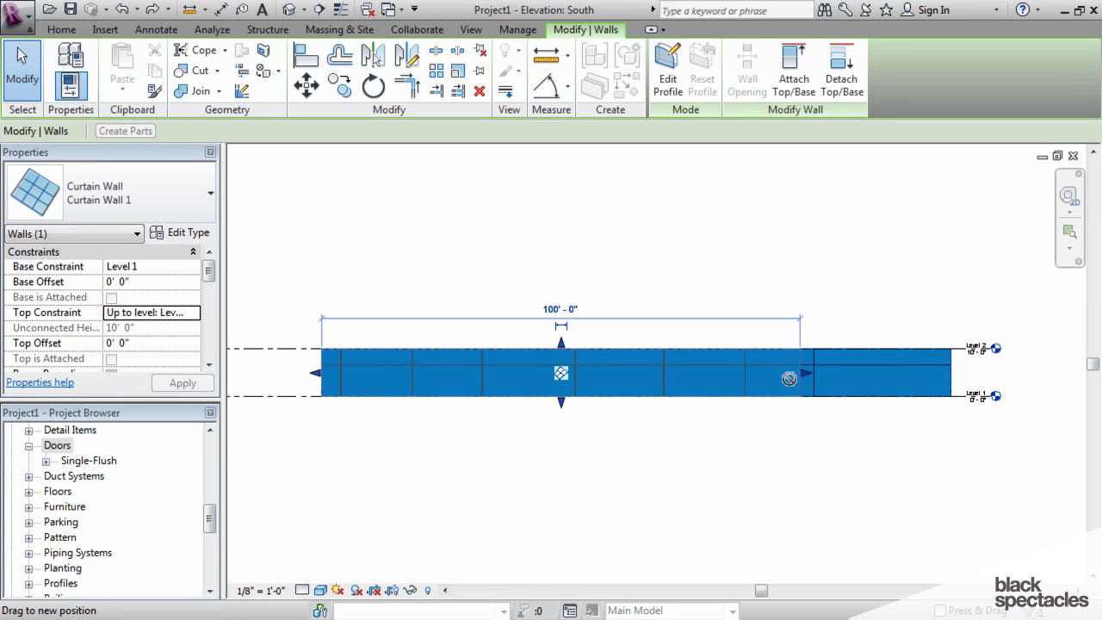
pyautogui.click(829, 513)
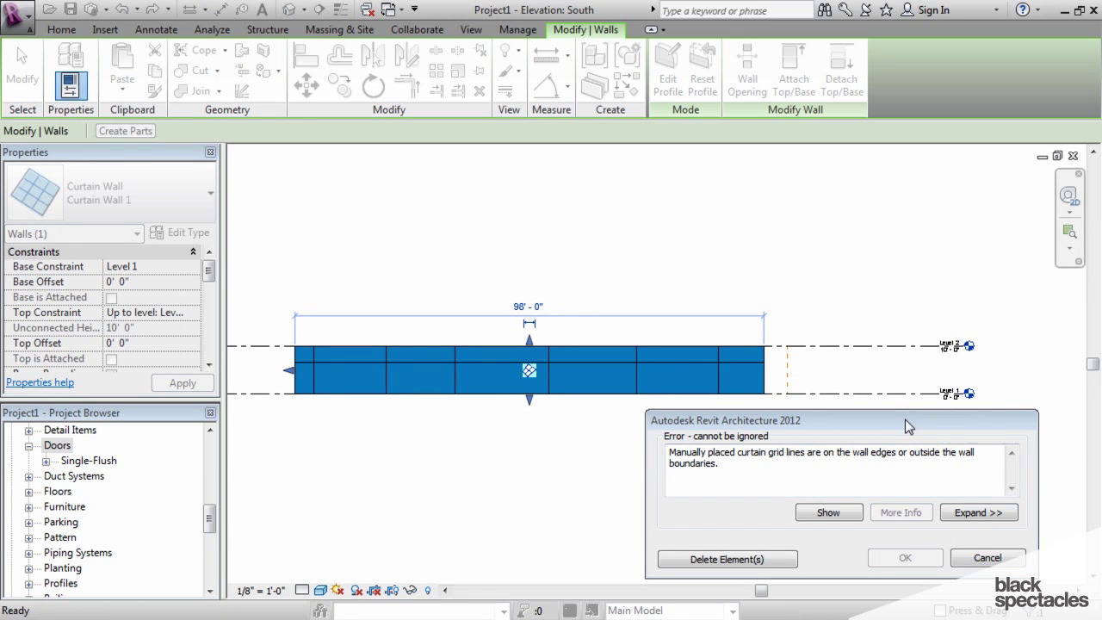
pyautogui.moveTo(905, 420); pyautogui.dragTo(915, 419)
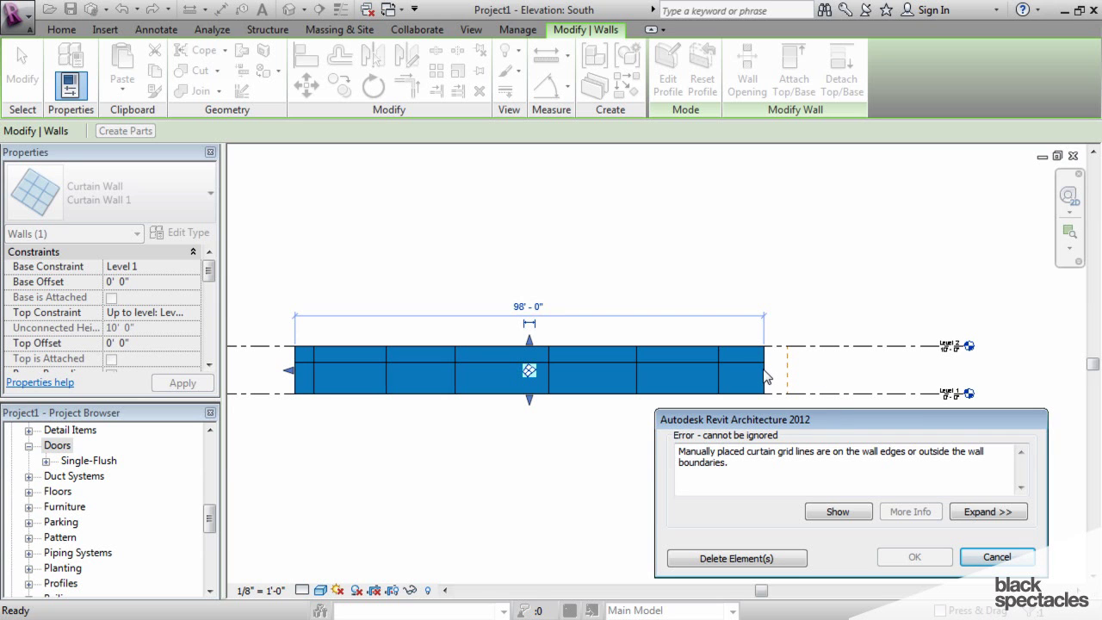
# Delete the grid line left outside the 98'-0" wall and deselect the wall.
pyautogui.click(792, 560)
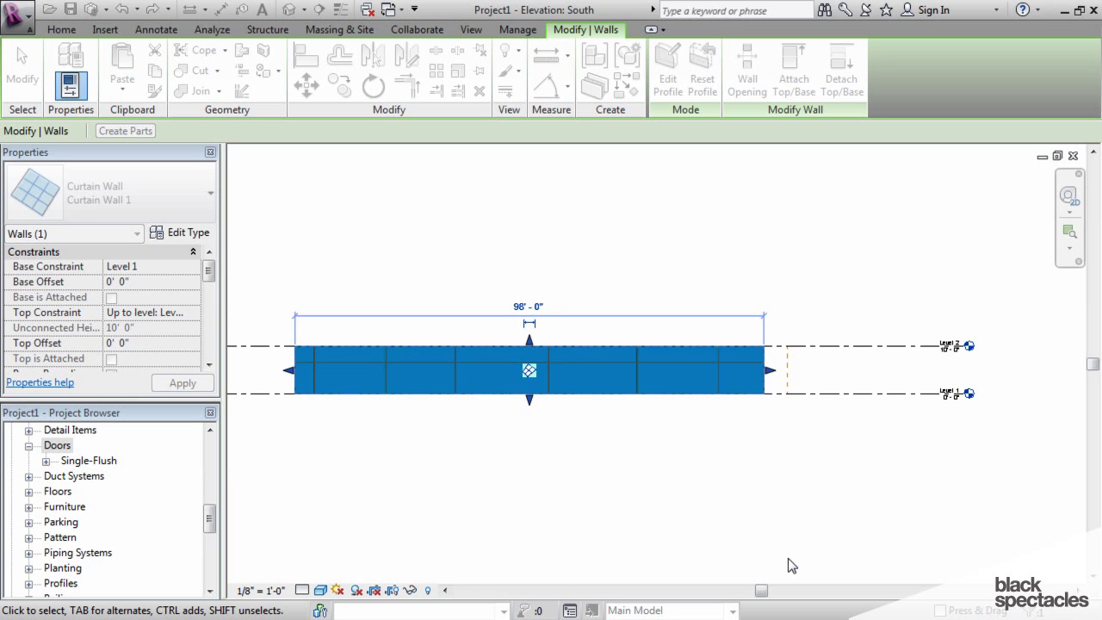
pyautogui.click(756, 483)
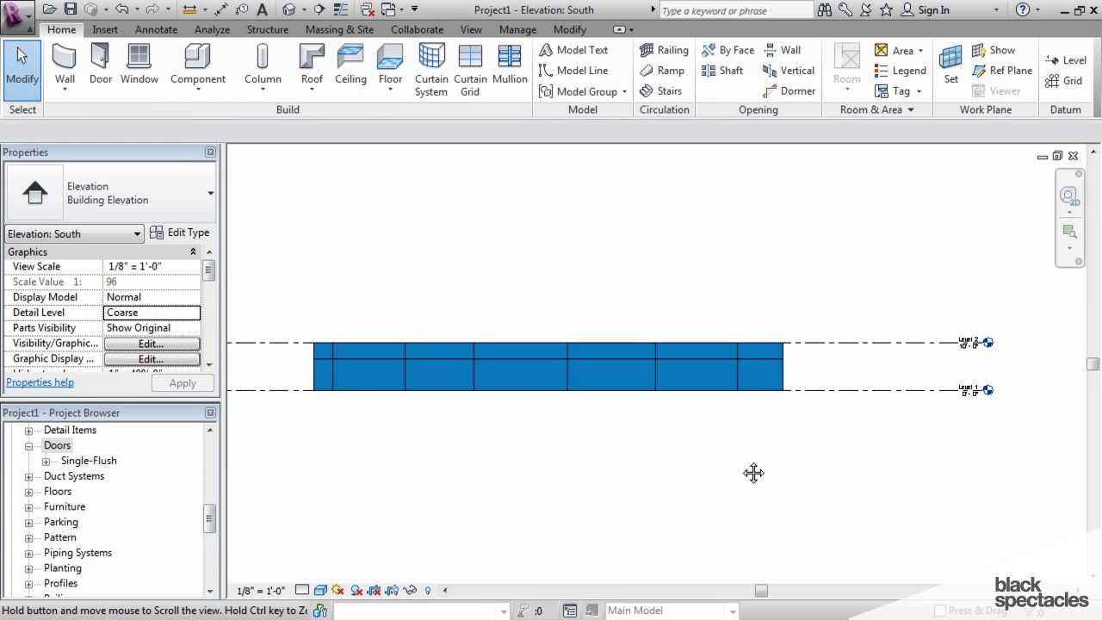